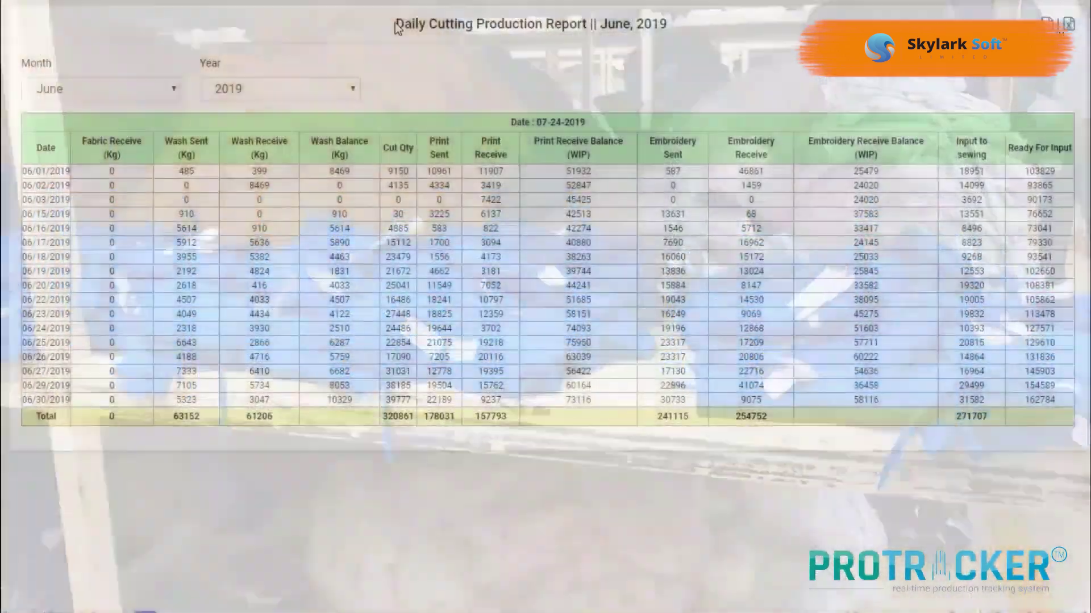
- Highlight the Daily Cutting Production Report title
{"action": "left_click_drag", "start_coordinate": [396, 24], "coordinate": [589, 22]}
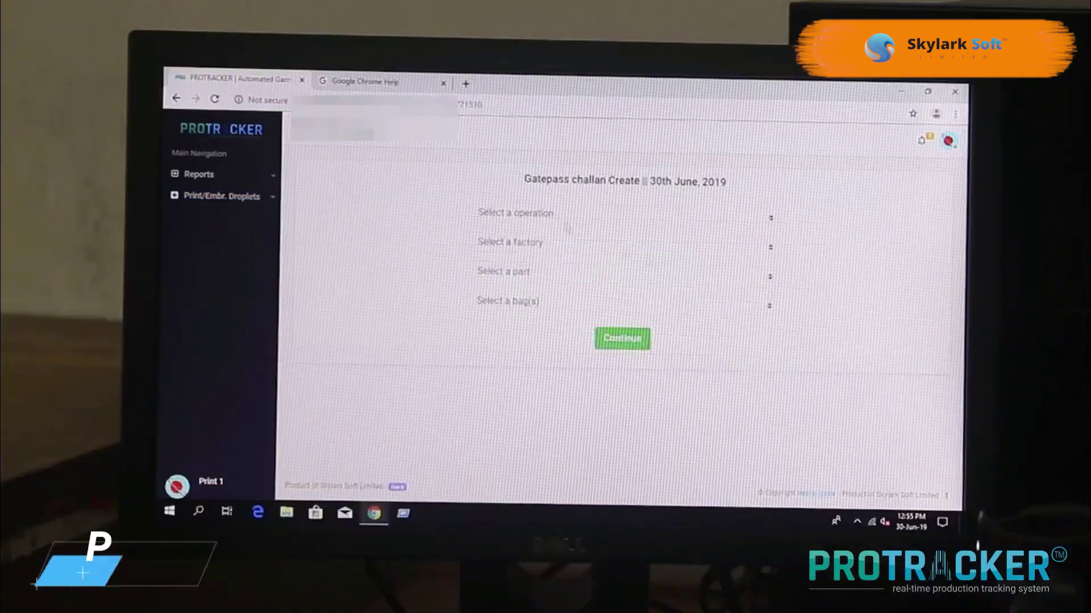
- Set the gatepass challan to Embroidary, Quais Embroidery, part Front, bag 1
{"action": "left_click", "coordinate": [511, 215]}
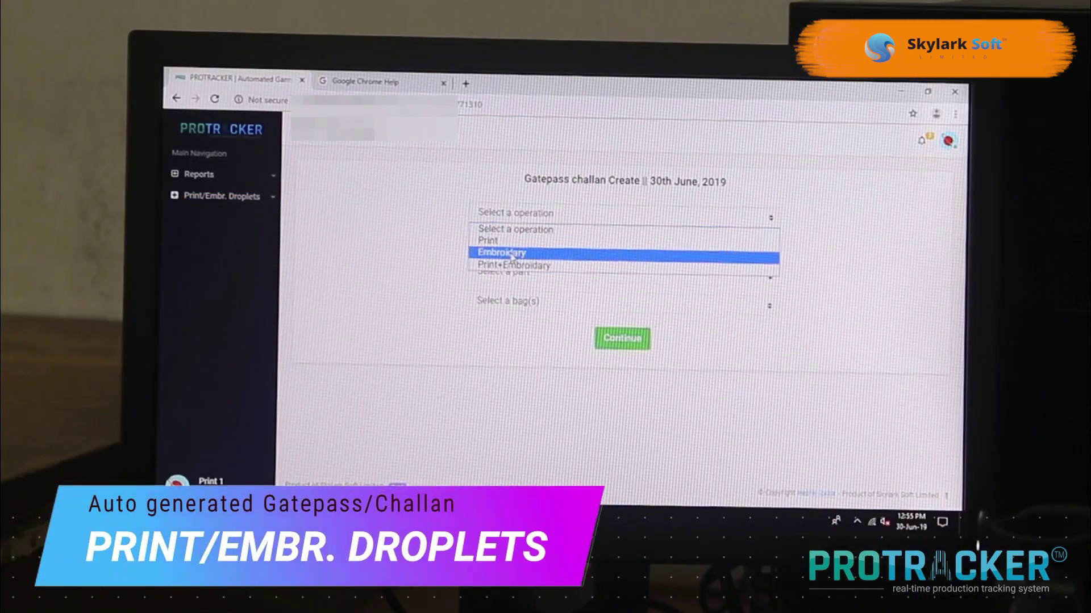
{"action": "left_click", "coordinate": [517, 274]}
{"action": "left_click", "coordinate": [505, 312]}
{"action": "left_click", "coordinate": [506, 303]}
{"action": "left_click", "coordinate": [498, 94]}
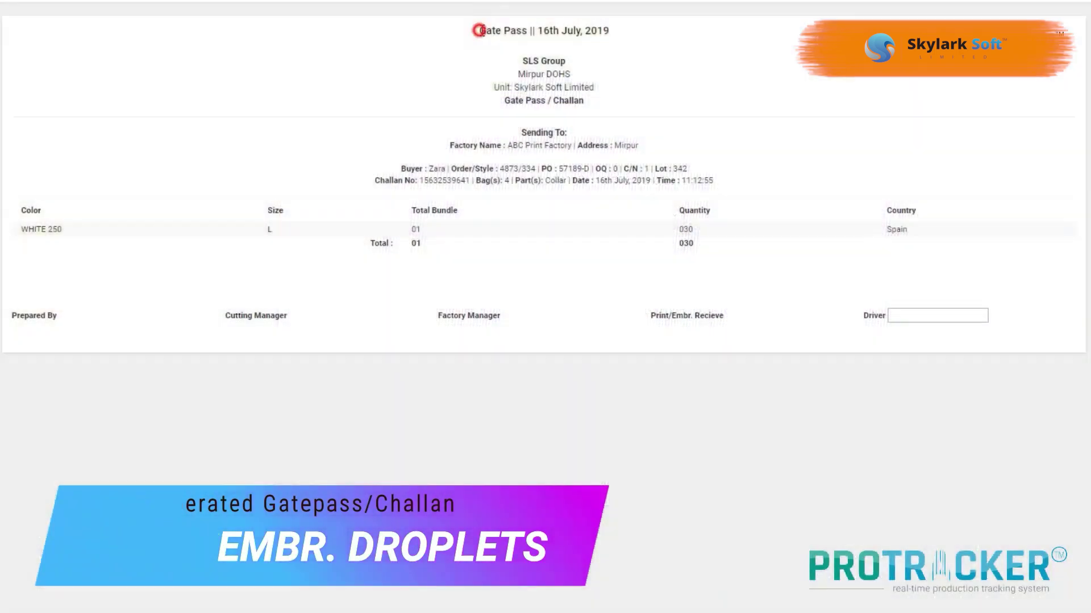
{"action": "left_click_drag", "start_coordinate": [479, 31], "coordinate": [525, 30]}
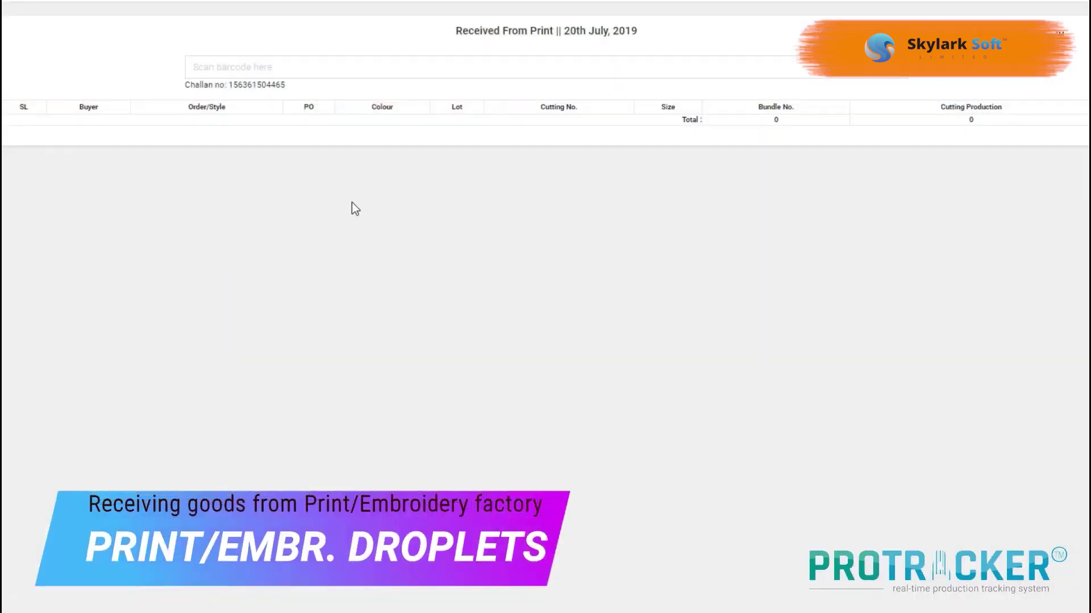
- Scan bundle barcodes 000000010 and 000000011 as received
{"action": "type", "text": "000000010"}
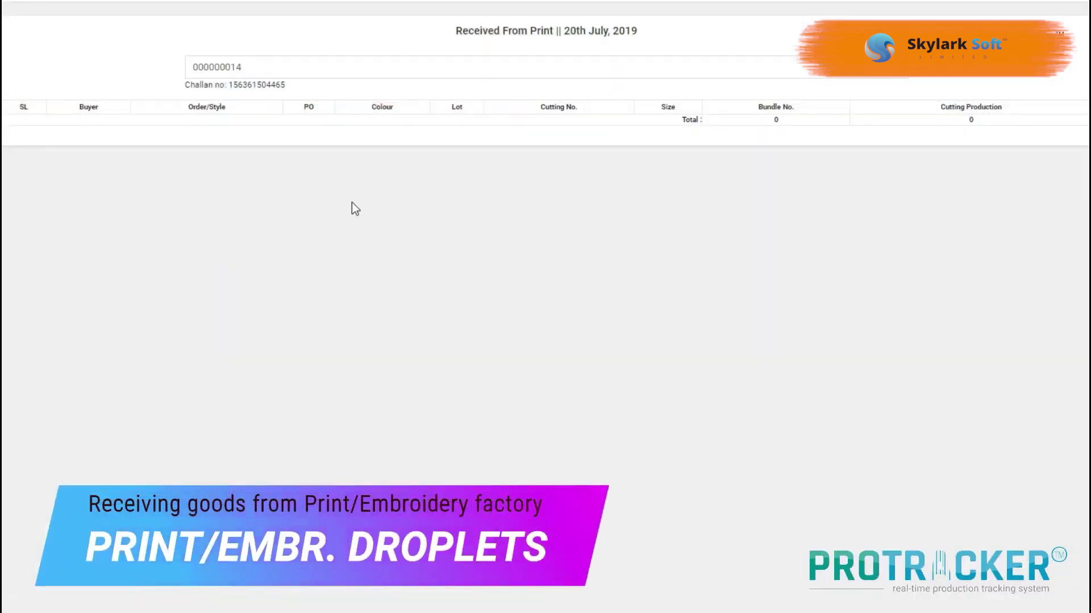
{"action": "key", "text": "Return"}
{"action": "type", "text": "000000011"}
{"action": "key", "text": "Return"}
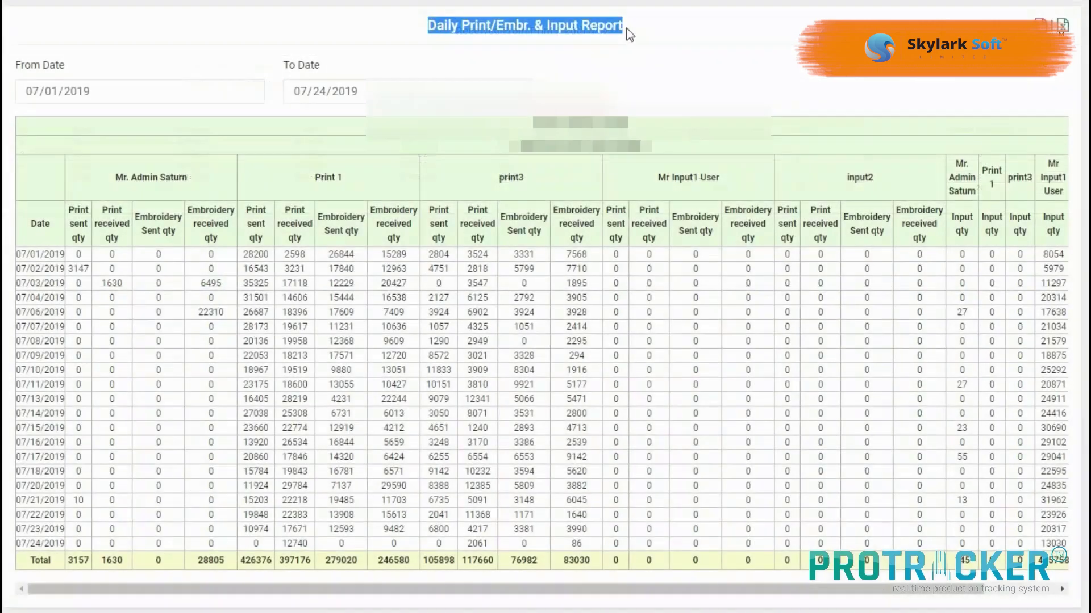
- Scroll through the Daily Print/Embr. report and highlight the report title
{"action": "scroll", "coordinate": [750, 192], "scroll_direction": "down", "scroll_amount": 1}
{"action": "scroll", "coordinate": [750, 192], "scroll_direction": "right", "scroll_amount": 3}
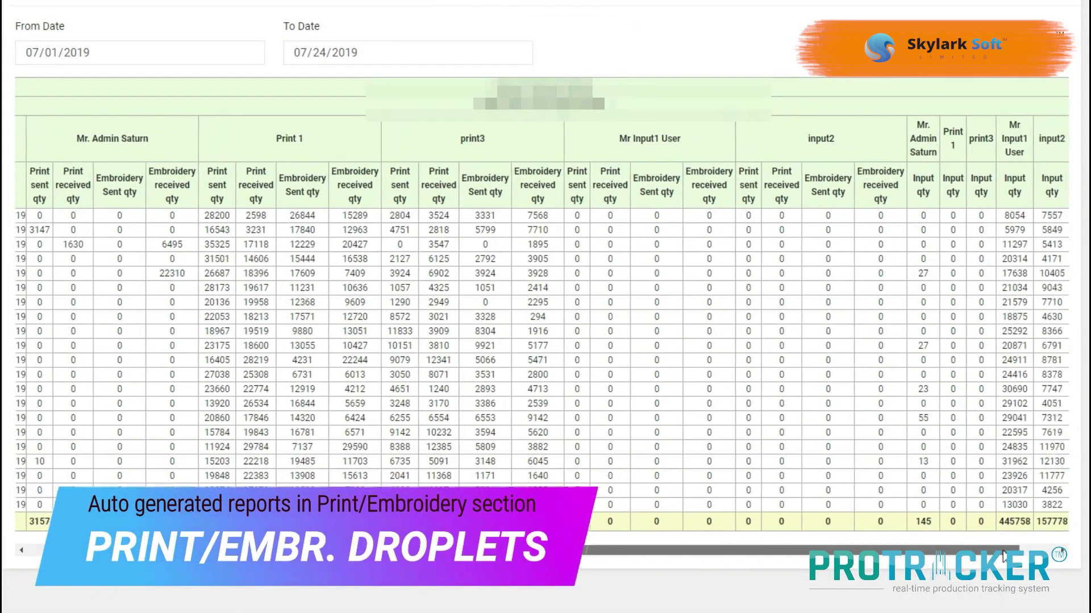
{"action": "left_click_drag", "start_coordinate": [358, 54], "coordinate": [639, 52]}
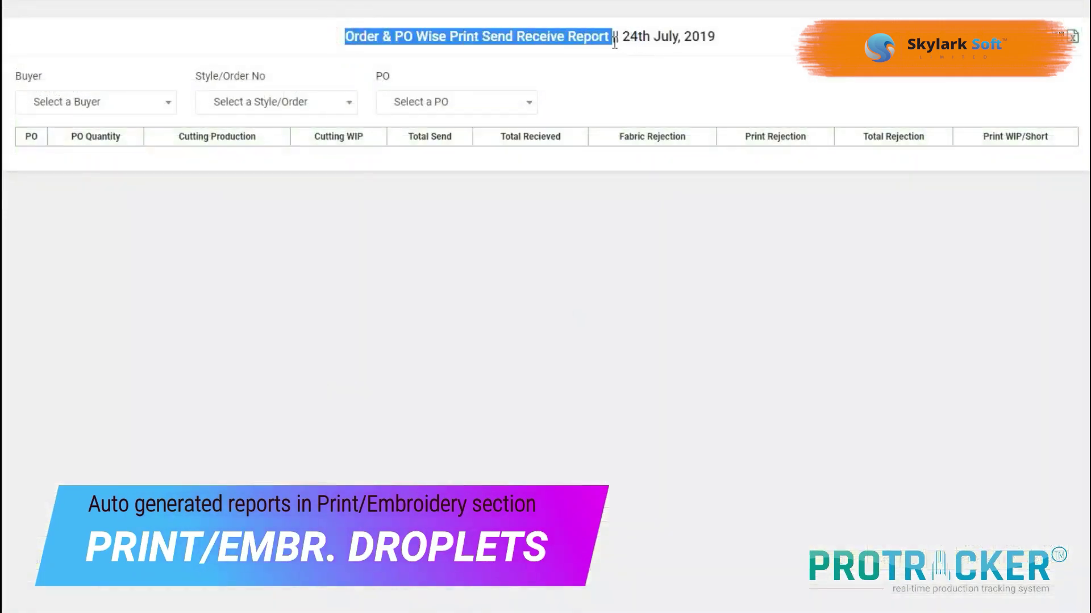
{"action": "left_click", "coordinate": [97, 102]}
{"action": "left_click", "coordinate": [85, 180]}
{"action": "left_click", "coordinate": [287, 106]}
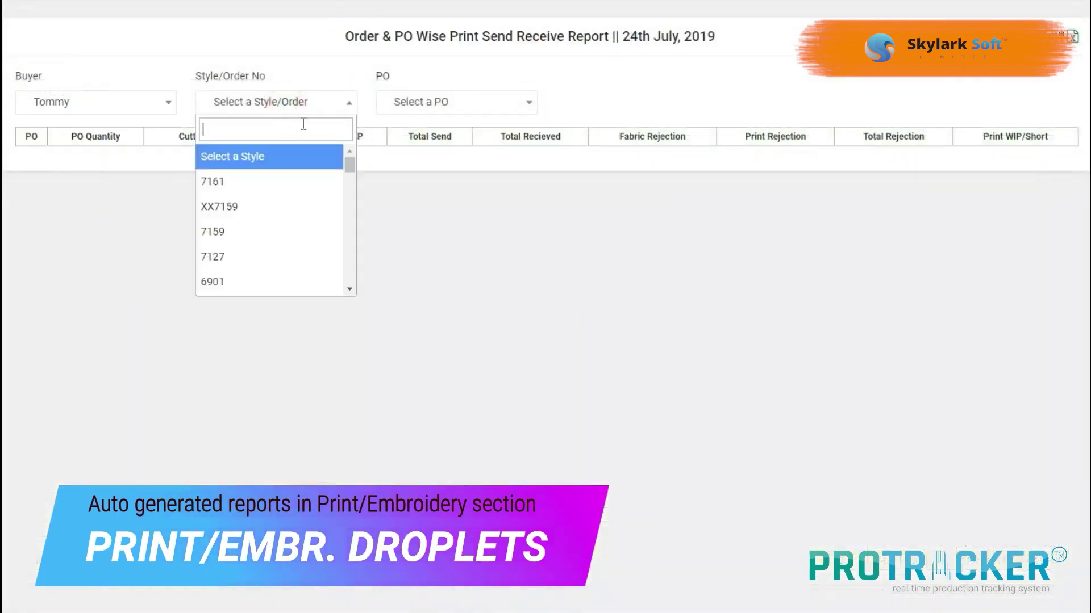
{"action": "left_click", "coordinate": [227, 207]}
{"action": "left_click", "coordinate": [398, 103]}
{"action": "left_click", "coordinate": [418, 181]}
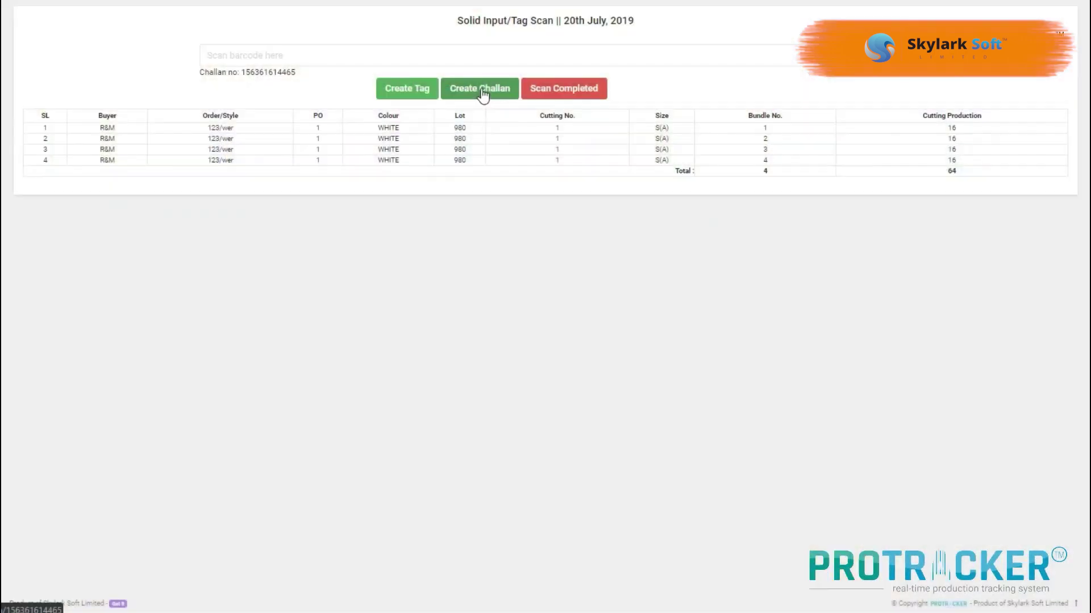
- Generate an input challan for the scanned bundles to floor F- 4th, line L-1
{"action": "left_click", "coordinate": [482, 92]}
{"action": "left_click", "coordinate": [445, 53]}
{"action": "left_click", "coordinate": [397, 134]}
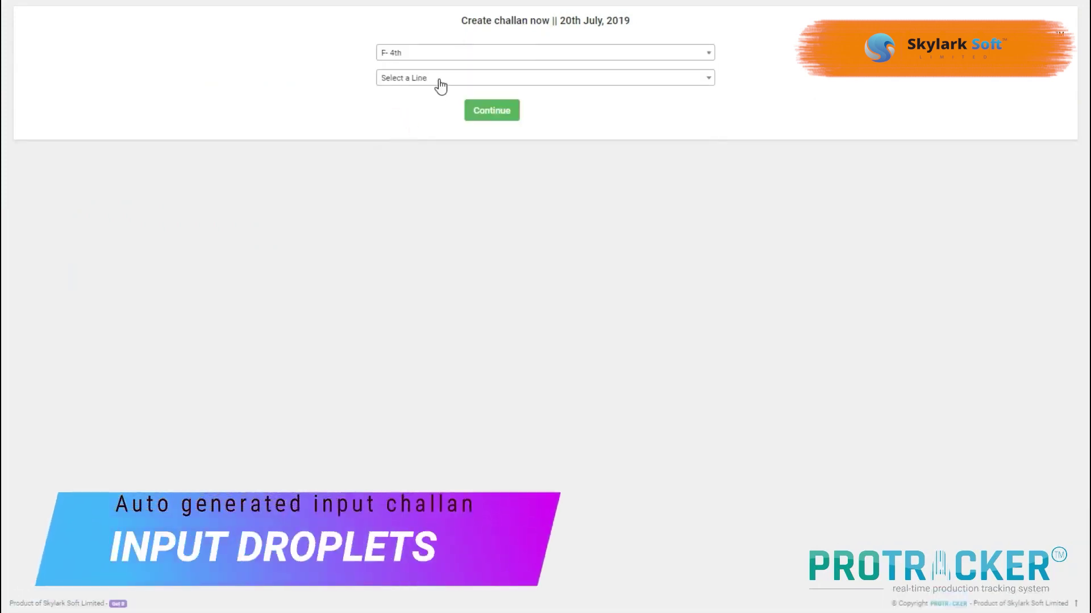
{"action": "left_click", "coordinate": [440, 81]}
{"action": "left_click", "coordinate": [393, 135]}
{"action": "left_click", "coordinate": [503, 111]}
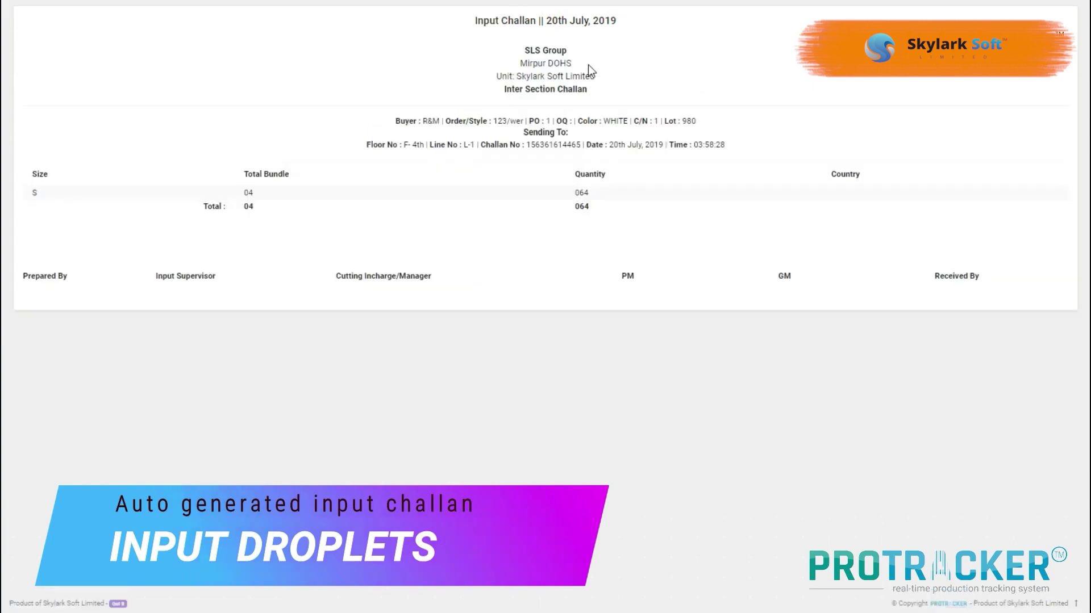
- Highlight the Input Challan, Daily Input Unit Wise and line-wise input/output report titles
{"action": "left_click_drag", "start_coordinate": [533, 29], "coordinate": [540, 34]}
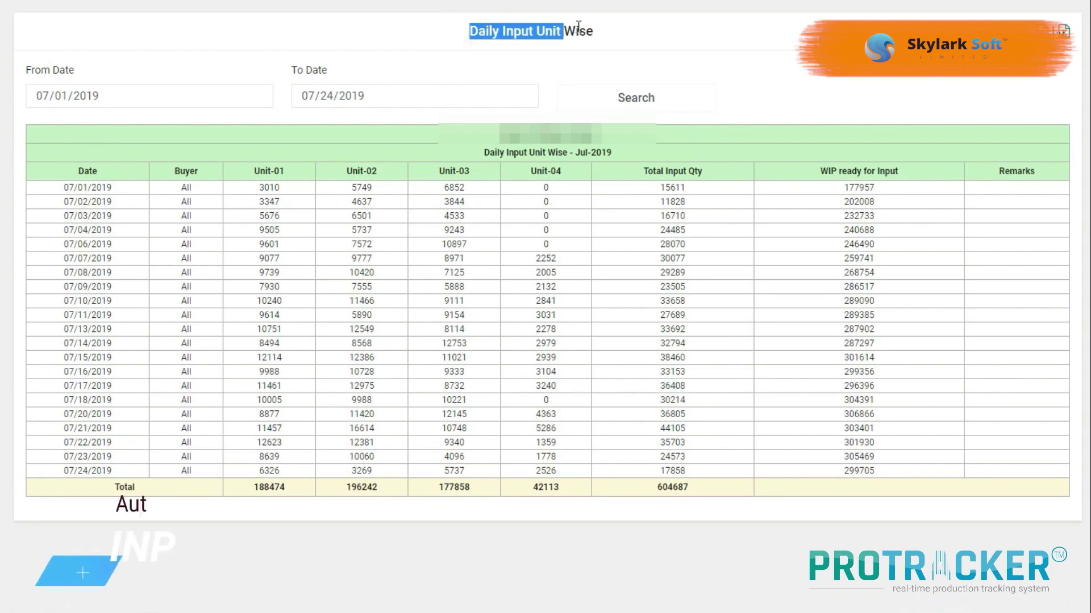
{"action": "left_click_drag", "start_coordinate": [579, 26], "coordinate": [597, 26]}
{"action": "left_click", "coordinate": [608, 34]}
{"action": "left_click_drag", "start_coordinate": [367, 36], "coordinate": [561, 37]}
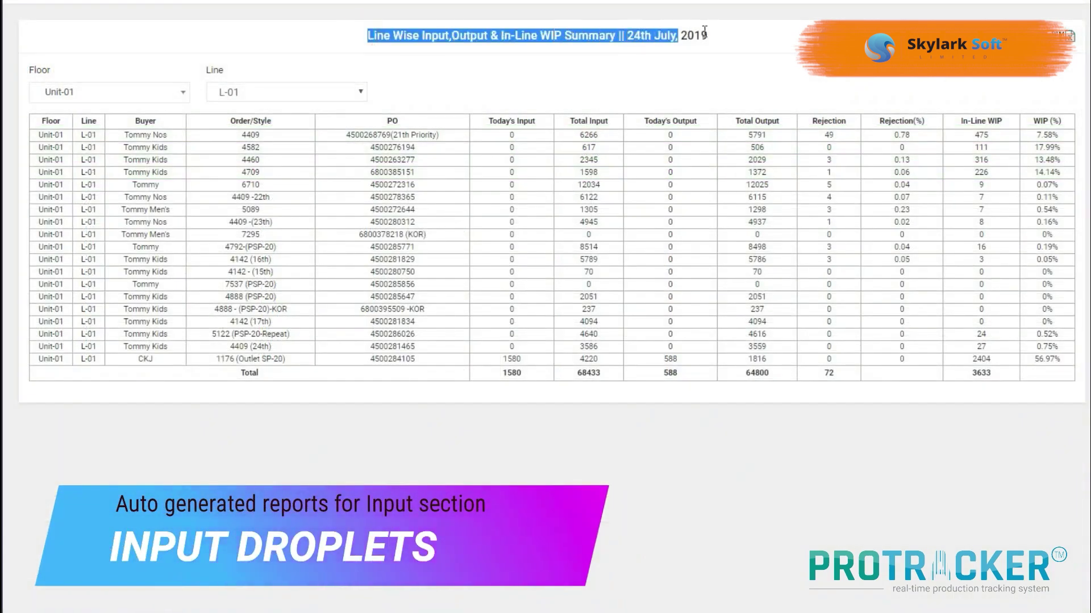
{"action": "left_click_drag", "start_coordinate": [704, 30], "coordinate": [724, 33]}
{"action": "left_click", "coordinate": [733, 50]}
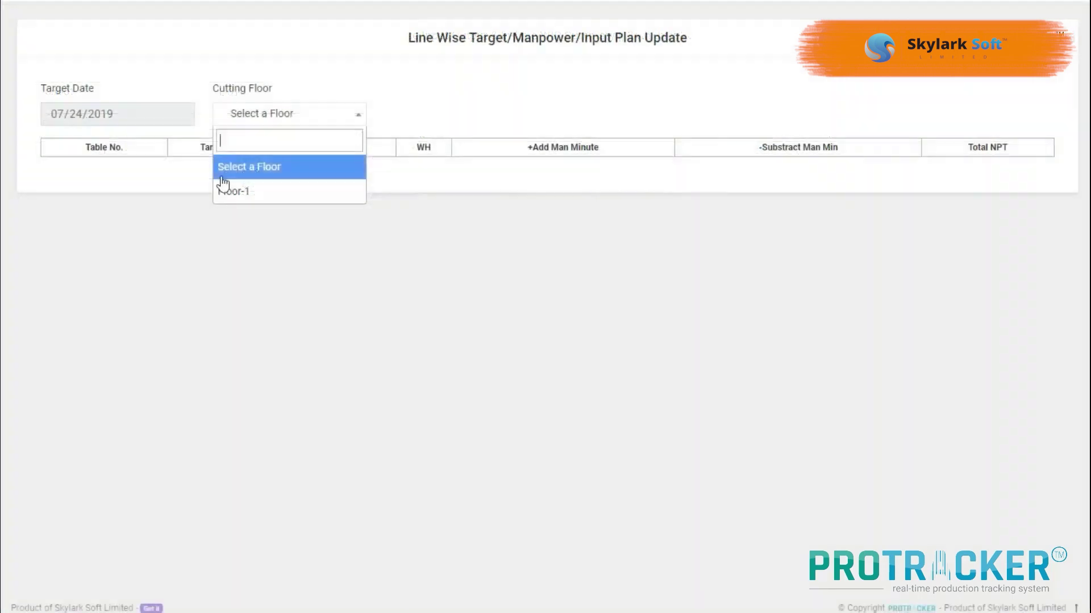
- Load the Floor-1 target/manpower tables and highlight the Audit Report title
{"action": "left_click", "coordinate": [233, 188]}
{"action": "left_click", "coordinate": [295, 168]}
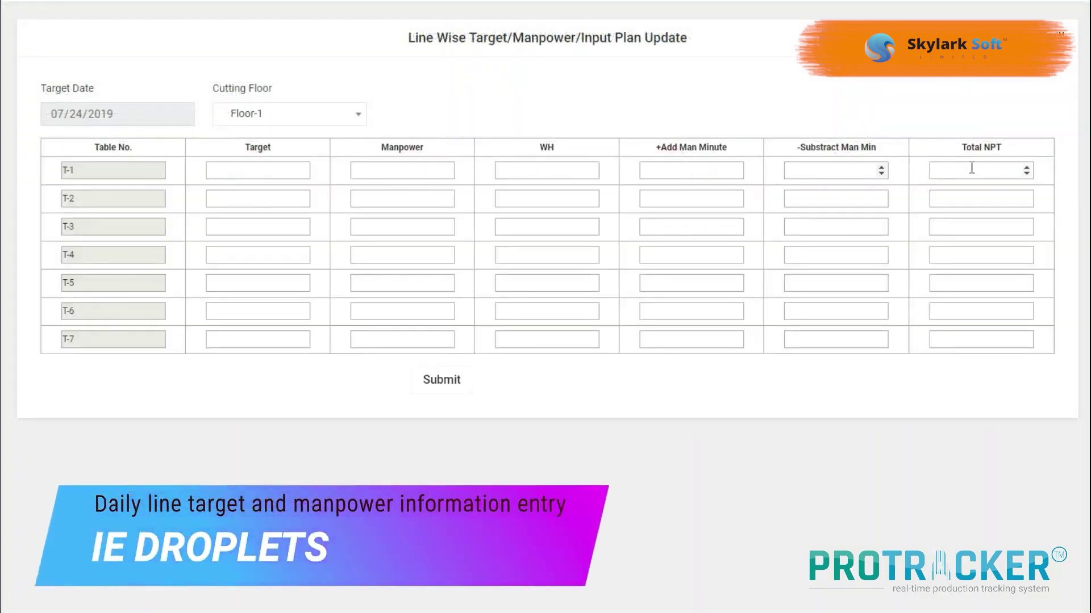
{"action": "left_click", "coordinate": [444, 379]}
{"action": "left_click_drag", "start_coordinate": [447, 24], "coordinate": [523, 35]}
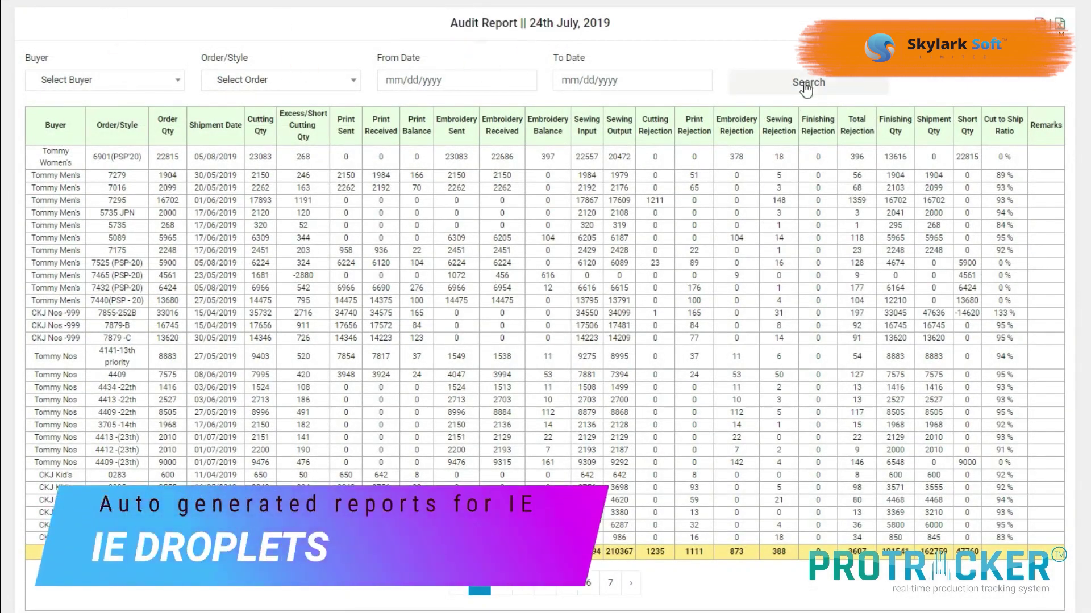
- Scroll the Sewing WIP Summary Report, then highlight the Operator Skill Inventory List title
{"action": "scroll", "coordinate": [545, 307], "scroll_direction": "down", "scroll_amount": 2}
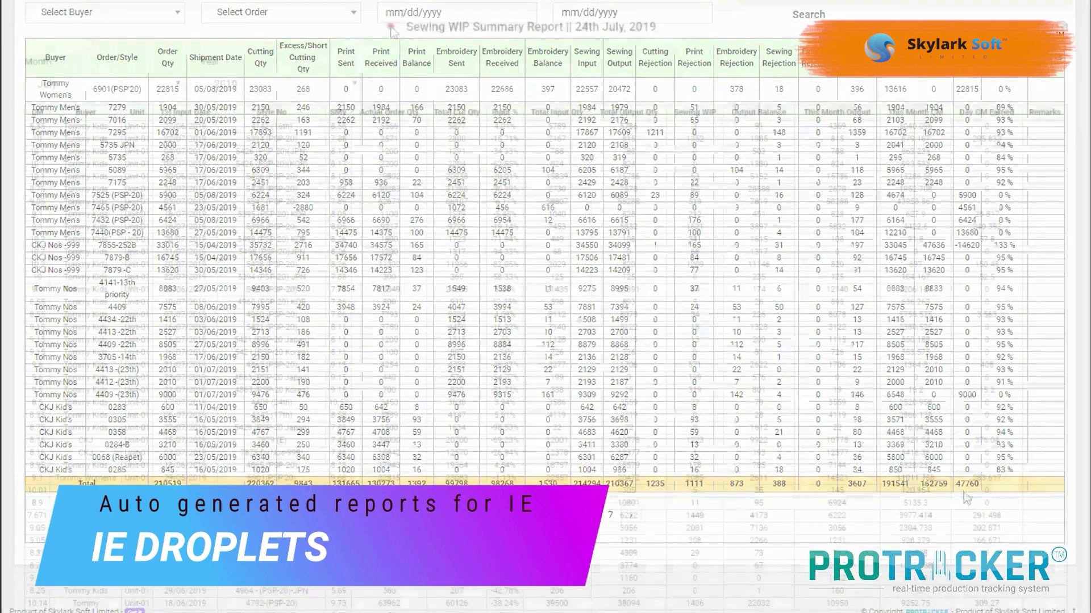
{"action": "left_click_drag", "start_coordinate": [391, 26], "coordinate": [515, 33]}
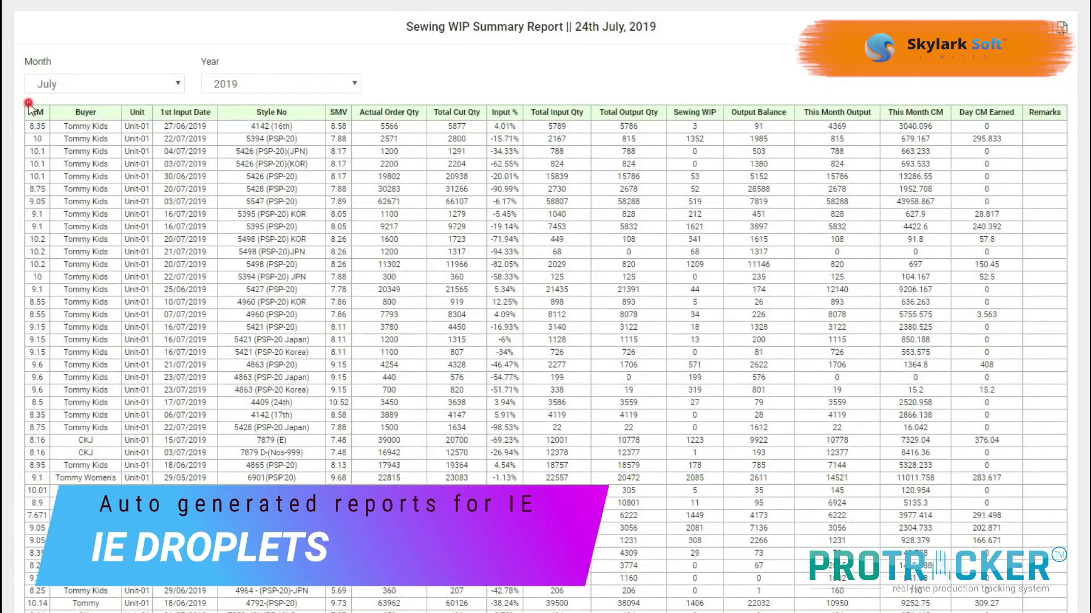
{"action": "scroll", "coordinate": [716, 360], "scroll_direction": "down", "scroll_amount": 9}
{"action": "scroll", "coordinate": [728, 375], "scroll_direction": "down", "scroll_amount": 4}
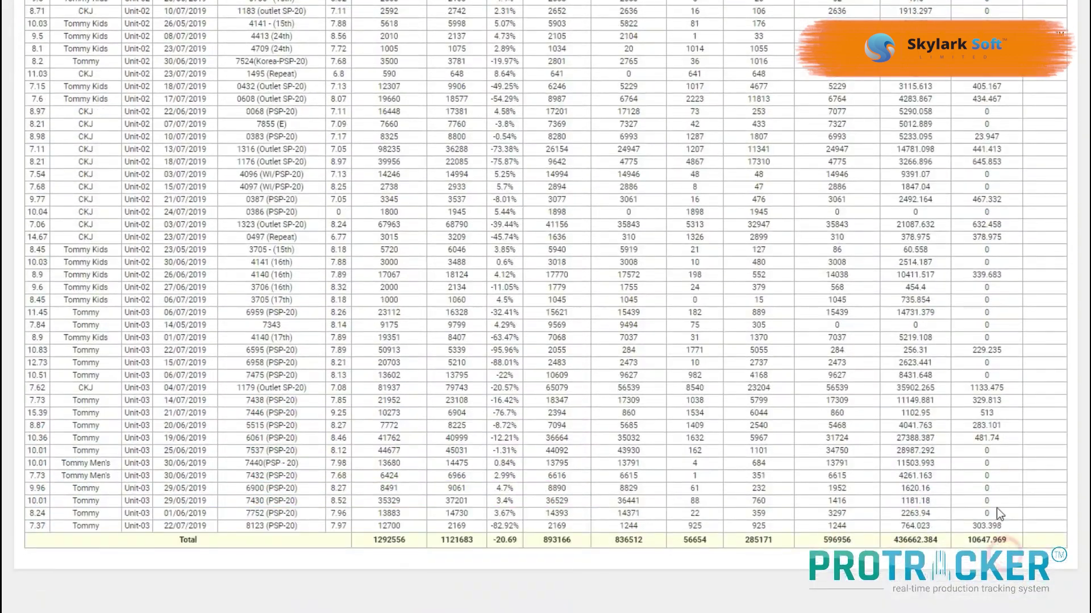
{"action": "scroll", "coordinate": [1001, 522], "scroll_direction": "up", "scroll_amount": 13}
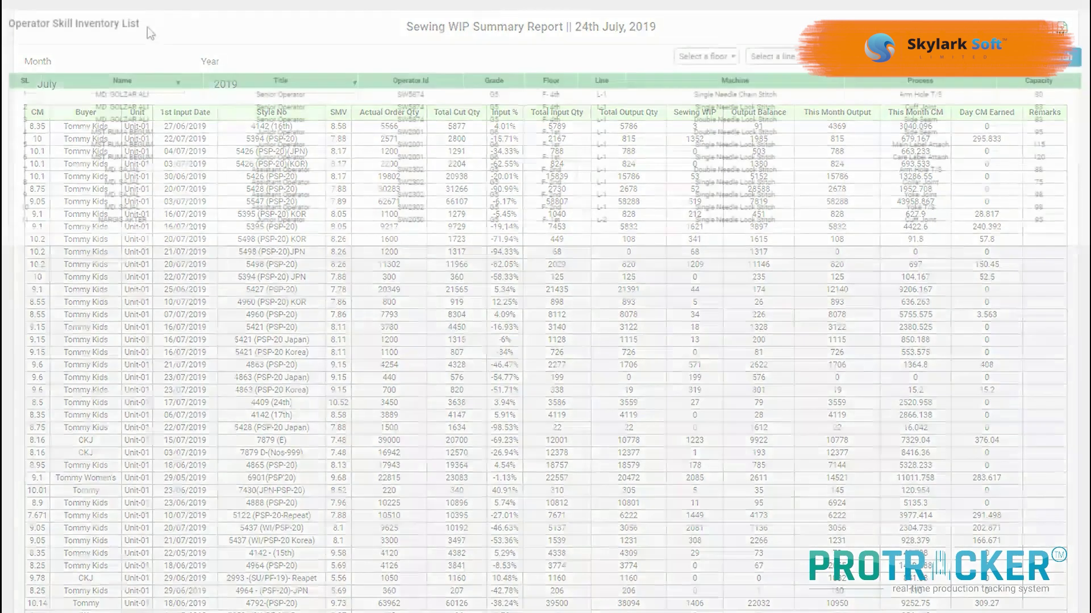
{"action": "left_click_drag", "start_coordinate": [140, 23], "coordinate": [27, 17]}
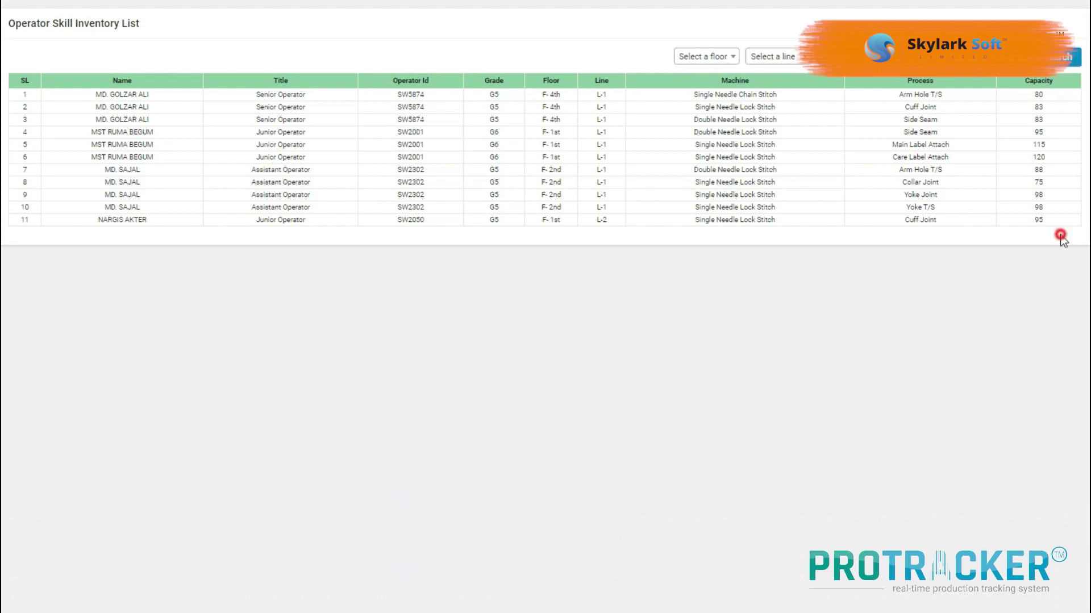
- Review the Operation Bulletin, then submit bundle 02's barcode in Washing Scan
{"action": "left_click_drag", "start_coordinate": [26, 37], "coordinate": [97, 37]}
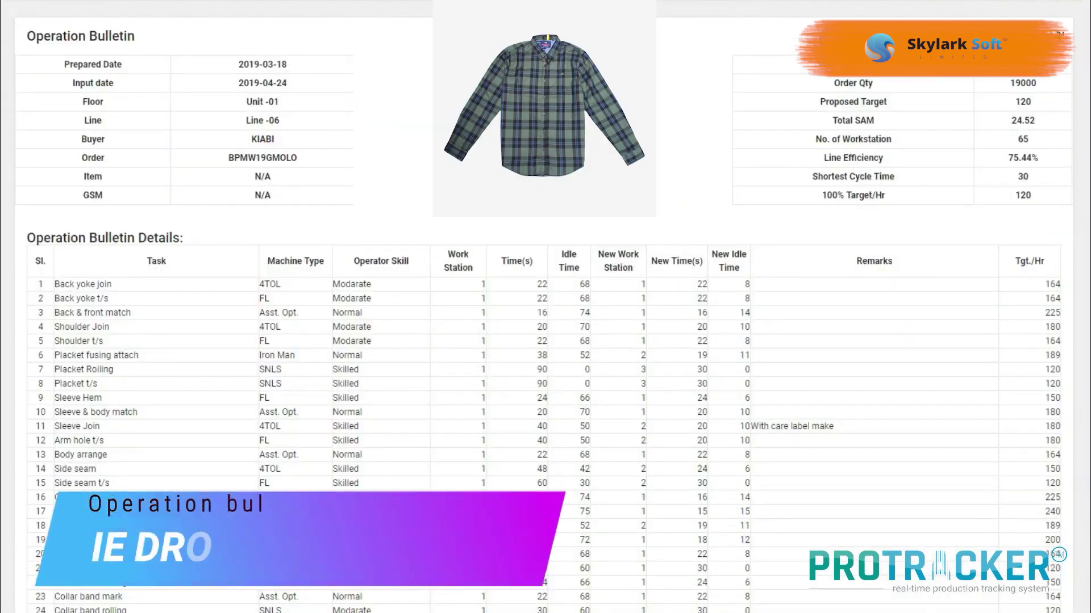
{"action": "scroll", "coordinate": [543, 306], "scroll_direction": "down", "scroll_amount": 8}
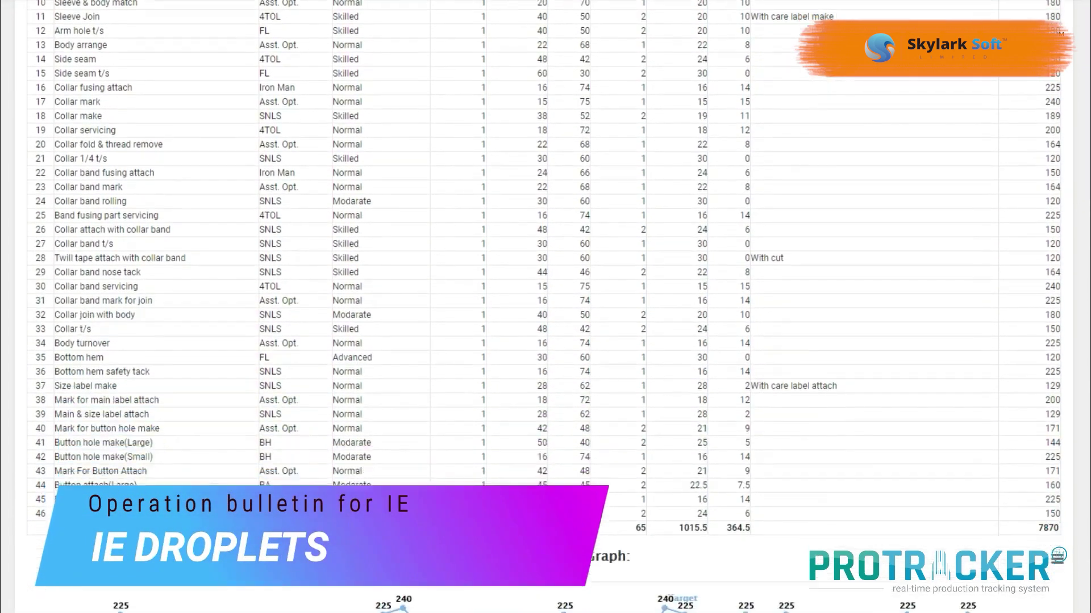
{"action": "scroll", "coordinate": [543, 306], "scroll_direction": "down", "scroll_amount": 5}
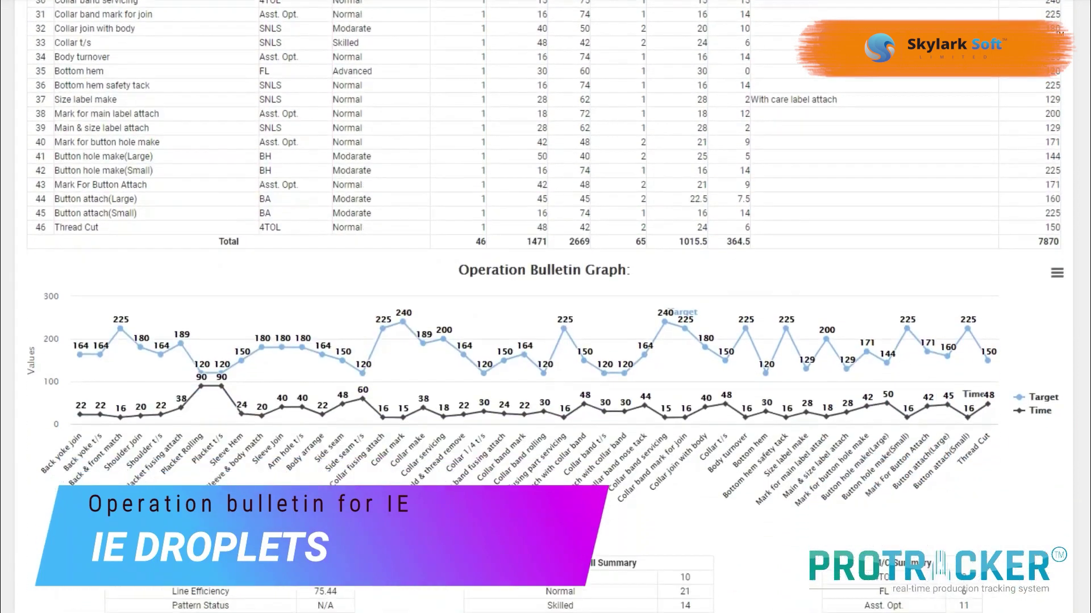
{"action": "scroll", "coordinate": [543, 307], "scroll_direction": "down", "scroll_amount": 2}
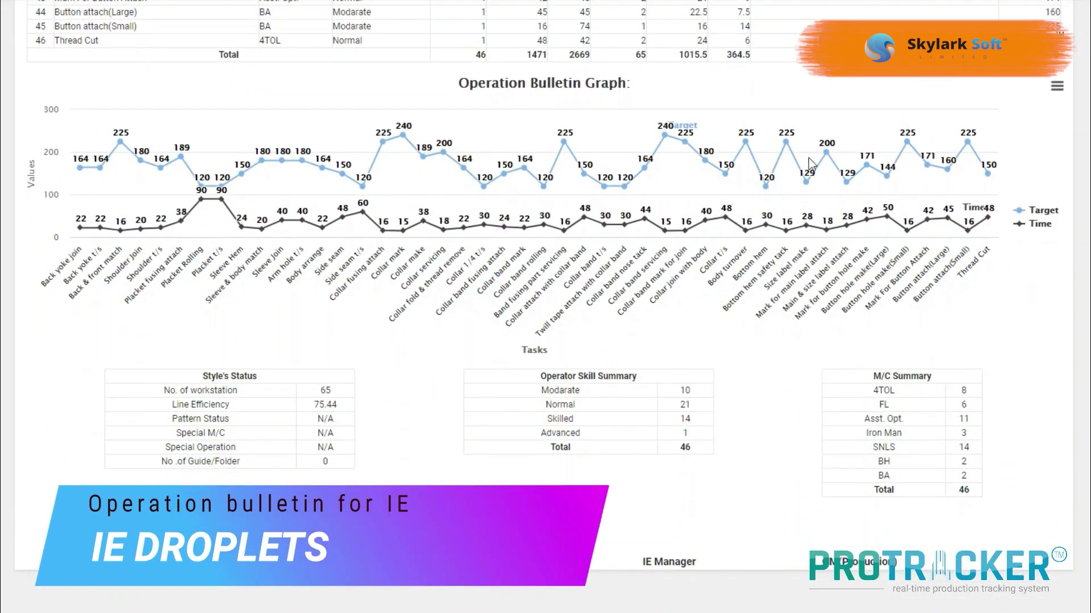
{"action": "scroll", "coordinate": [543, 306], "scroll_direction": "up", "scroll_amount": 10}
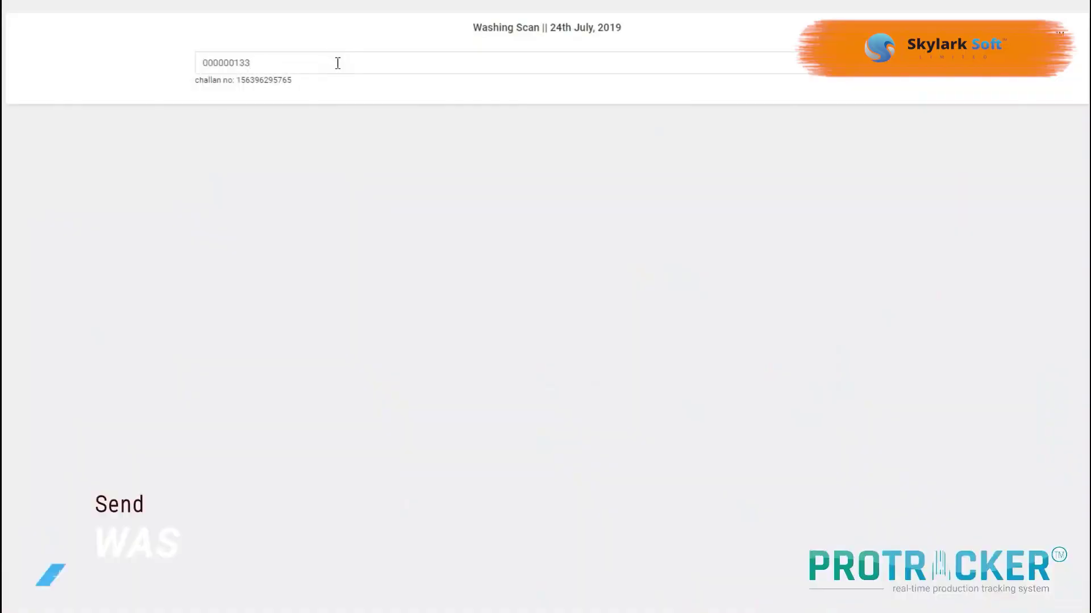
{"action": "key", "text": "Return"}
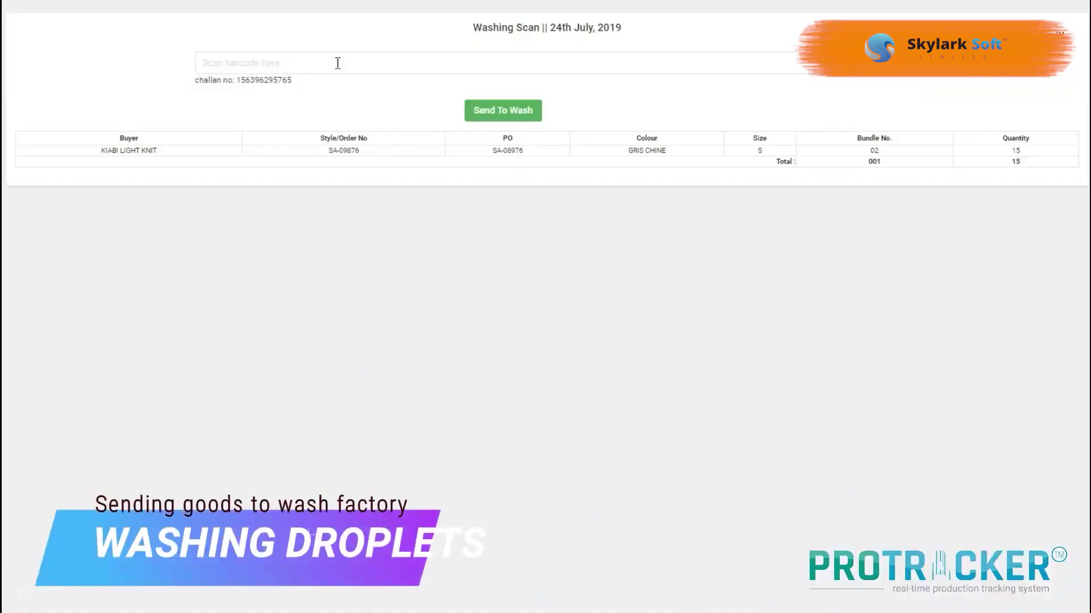
- Send the bundle to ABC Washing Factory in 2 bags, then log the returned challan
{"action": "left_click", "coordinate": [499, 117]}
{"action": "left_click", "coordinate": [377, 64]}
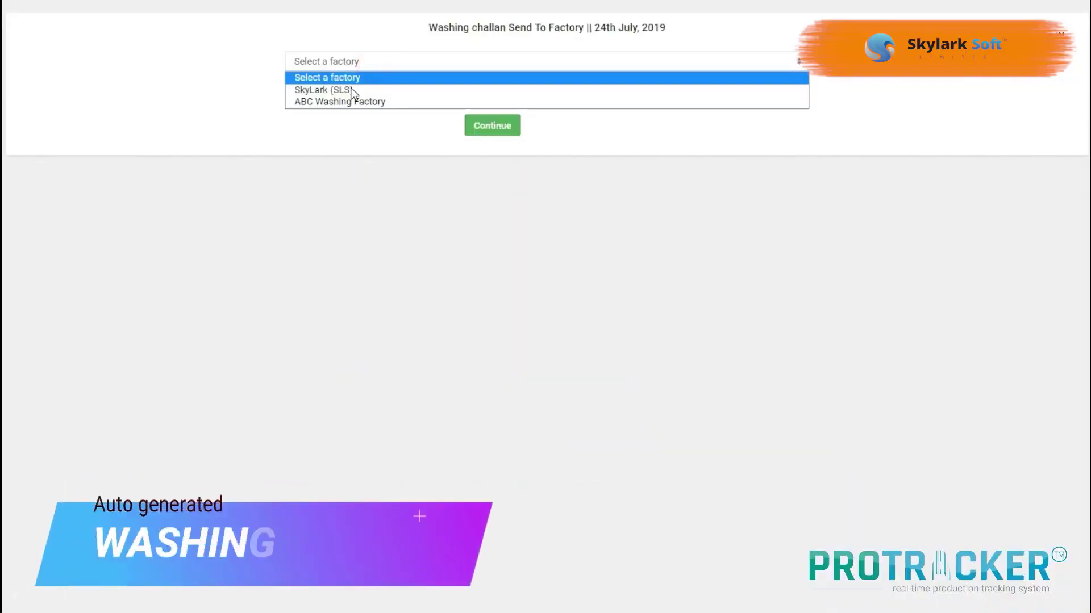
{"action": "left_click", "coordinate": [347, 97]}
{"action": "left_click", "coordinate": [348, 95]}
{"action": "left_click", "coordinate": [334, 134]}
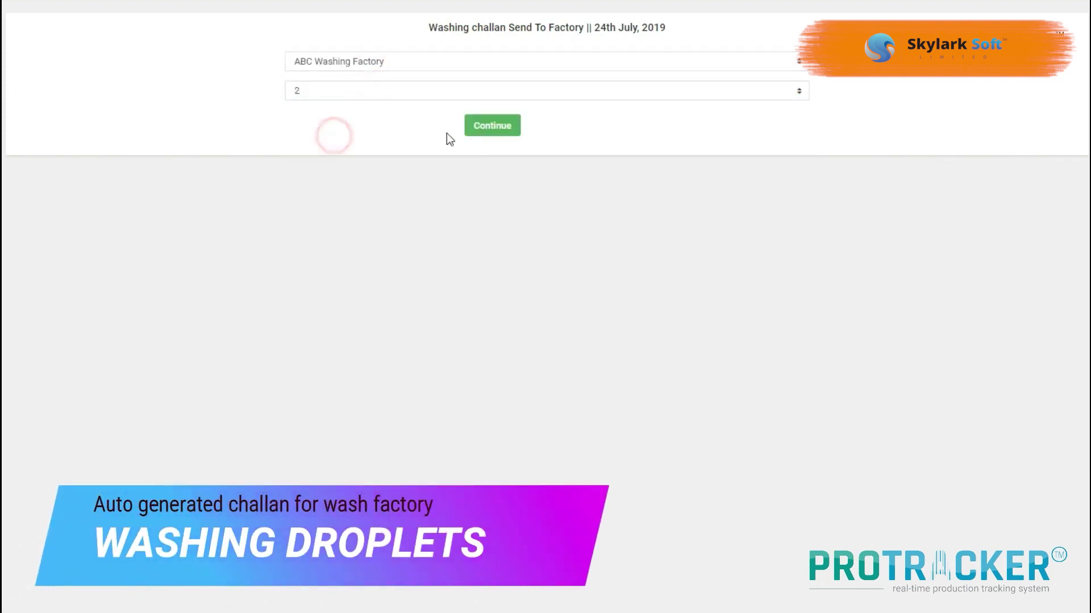
{"action": "left_click", "coordinate": [489, 126]}
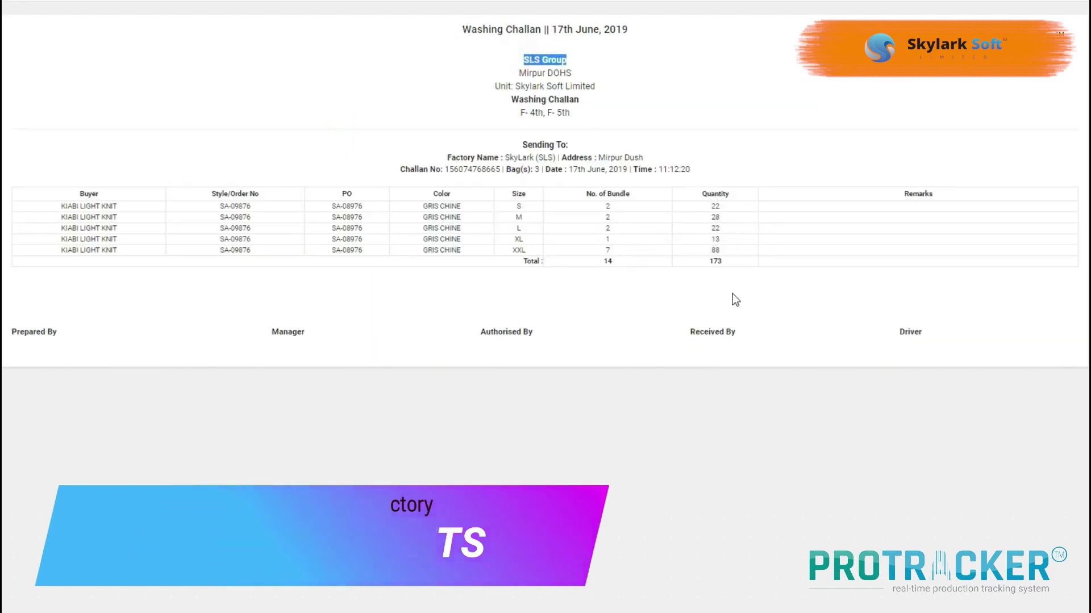
{"action": "left_click", "coordinate": [720, 263]}
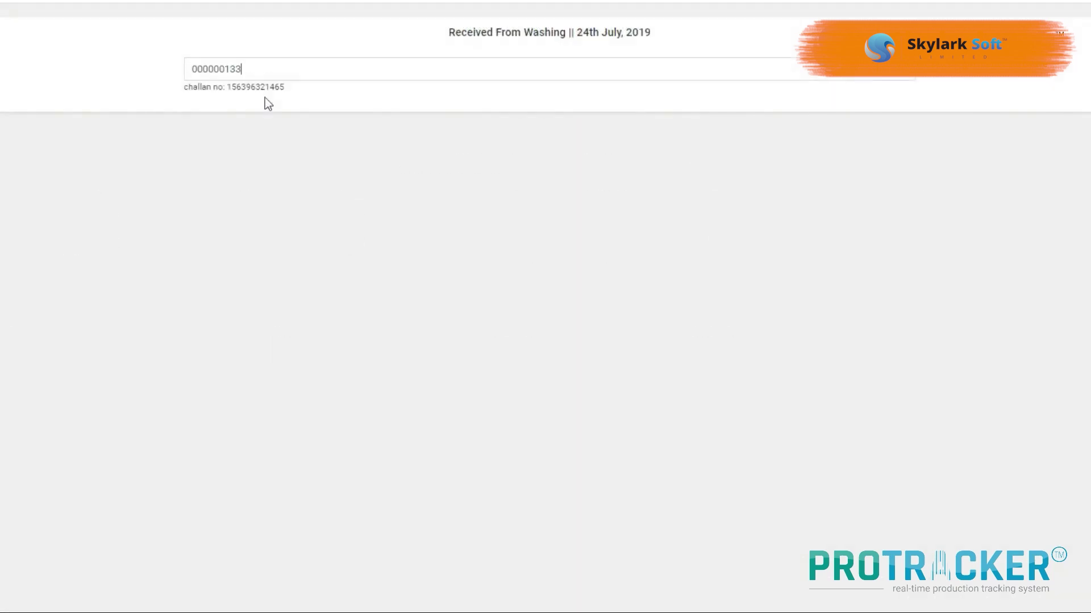
{"action": "key", "text": "Return"}
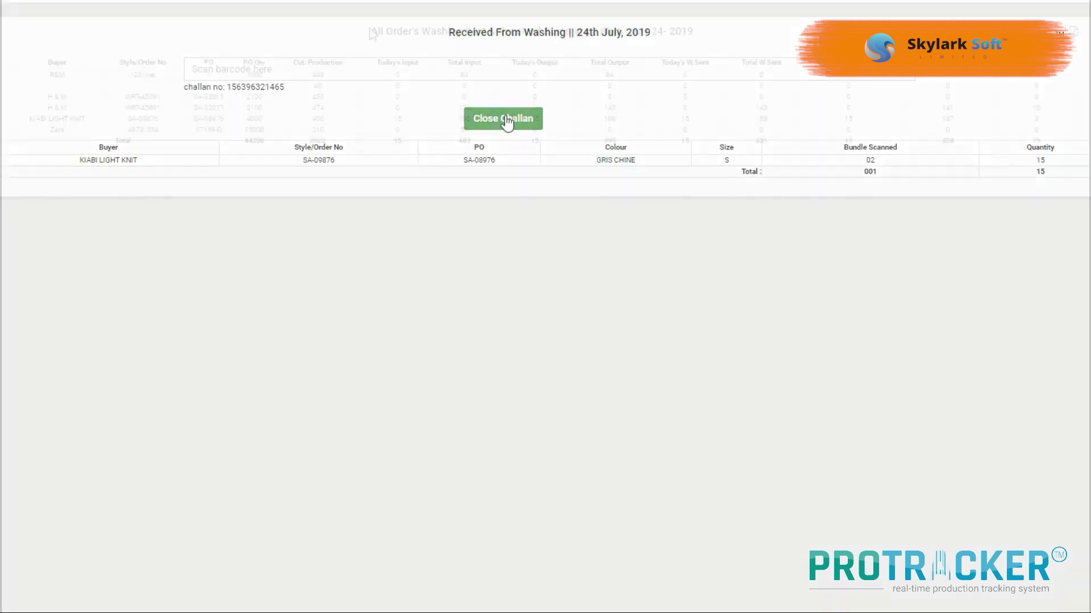
- Highlight the All Order's Washing Sent & Received Summary report title
{"action": "left_click_drag", "start_coordinate": [370, 32], "coordinate": [595, 35]}
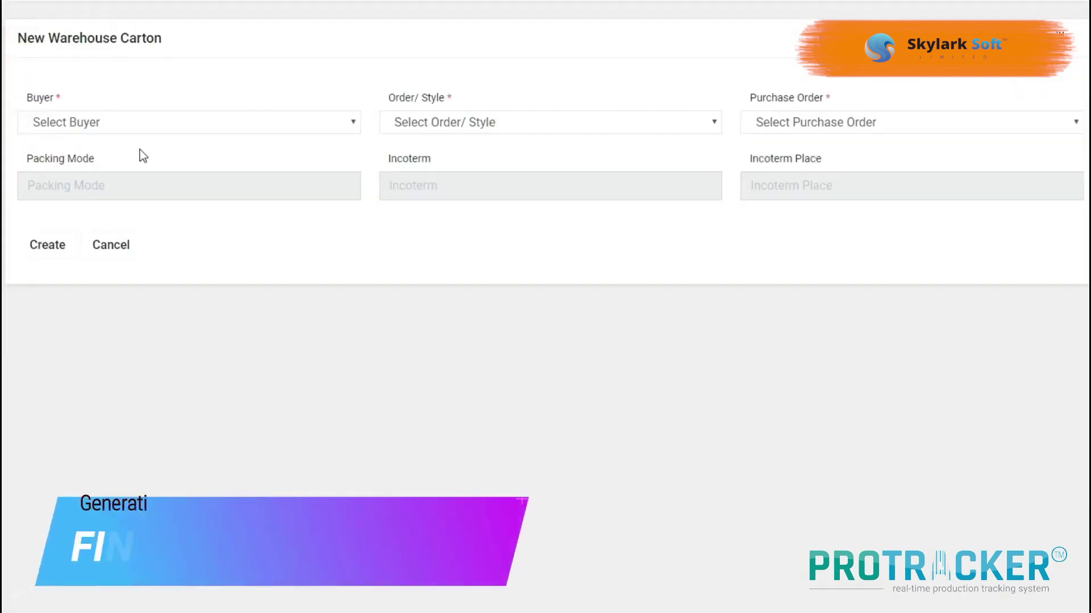
- Create a carton for KIABI LIGHT KNIT, order kiabi_order_lima, PO kiabi_po_lima_1
{"action": "left_click", "coordinate": [241, 117]}
{"action": "left_click", "coordinate": [67, 187]}
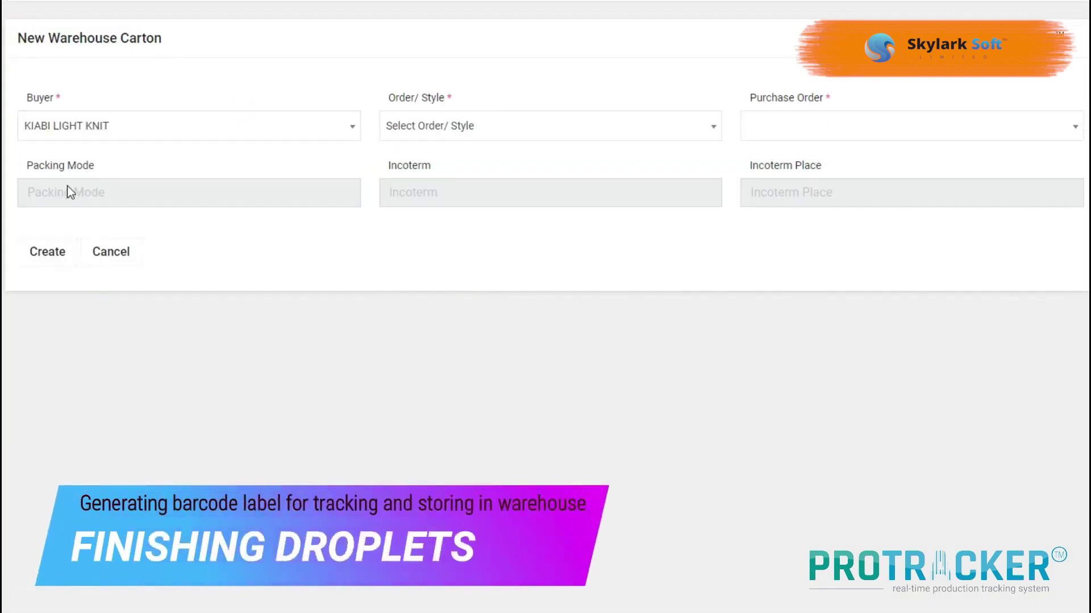
{"action": "left_click", "coordinate": [421, 130]}
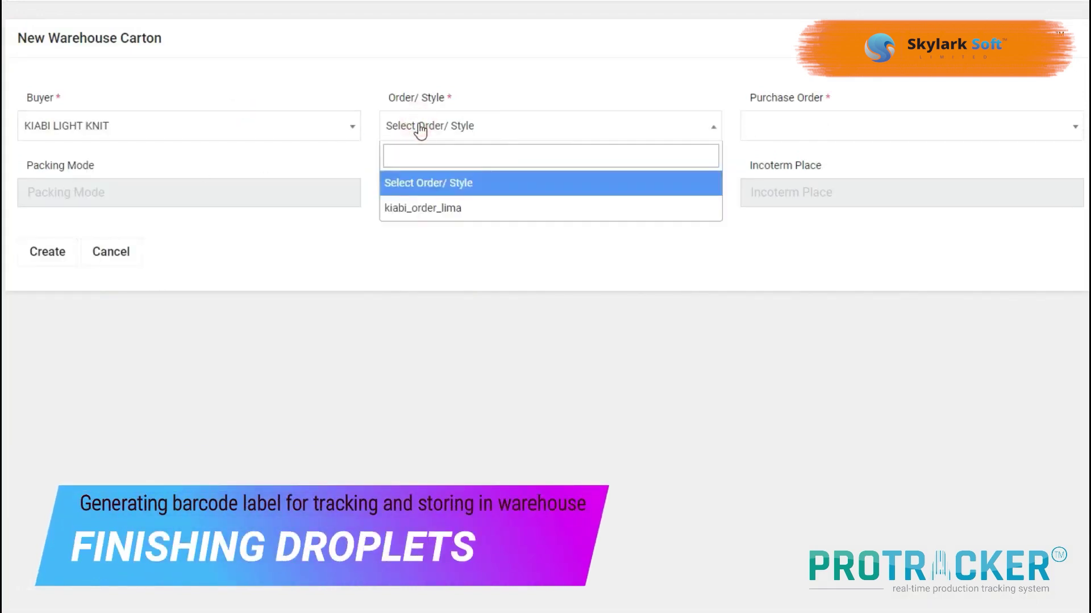
{"action": "left_click", "coordinate": [404, 208]}
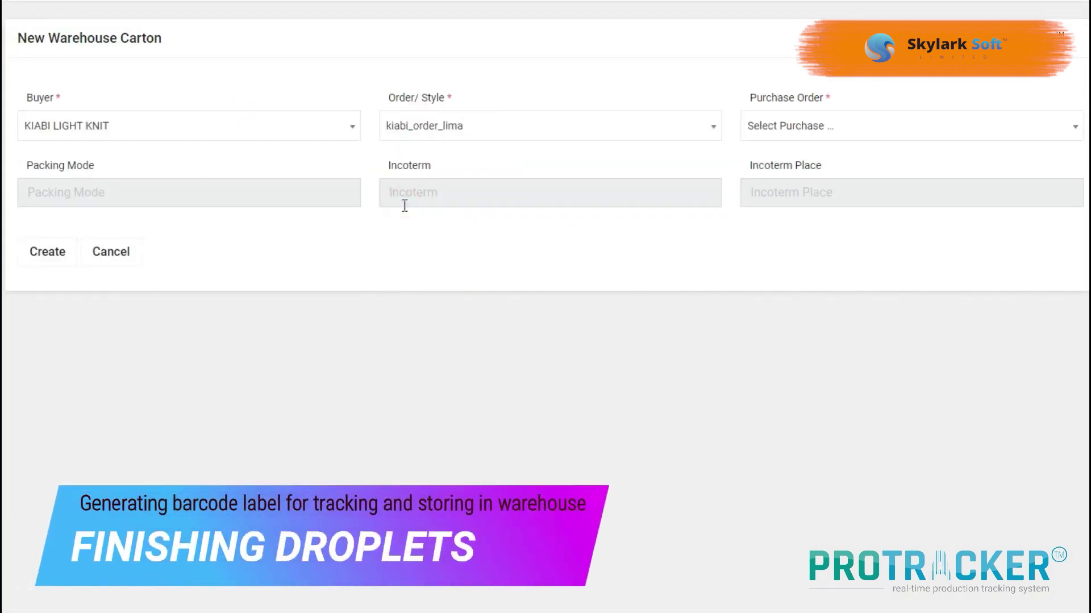
{"action": "left_click", "coordinate": [811, 130]}
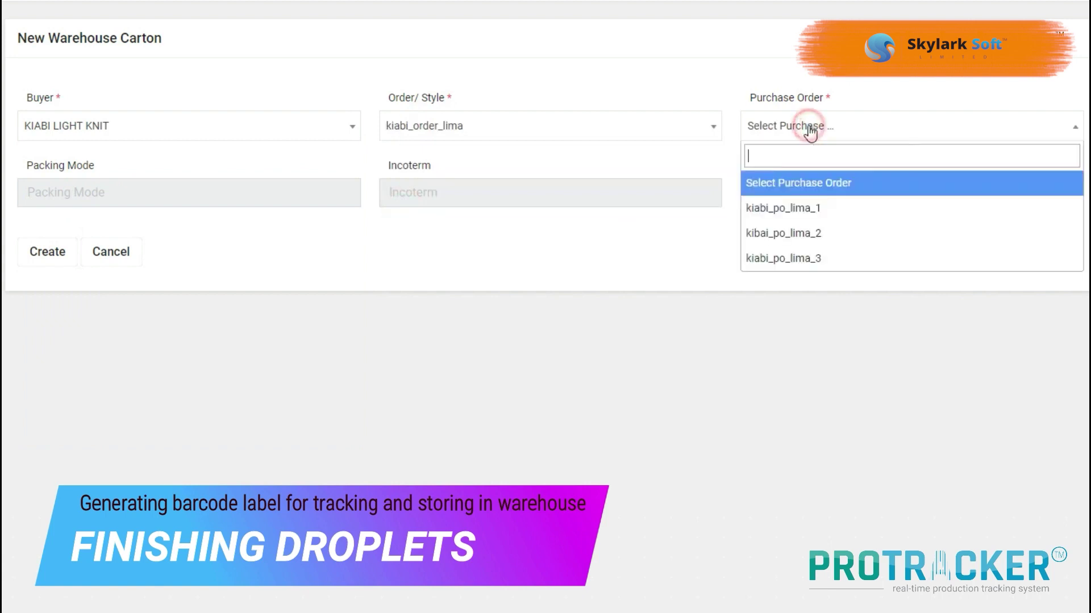
{"action": "left_click", "coordinate": [783, 208]}
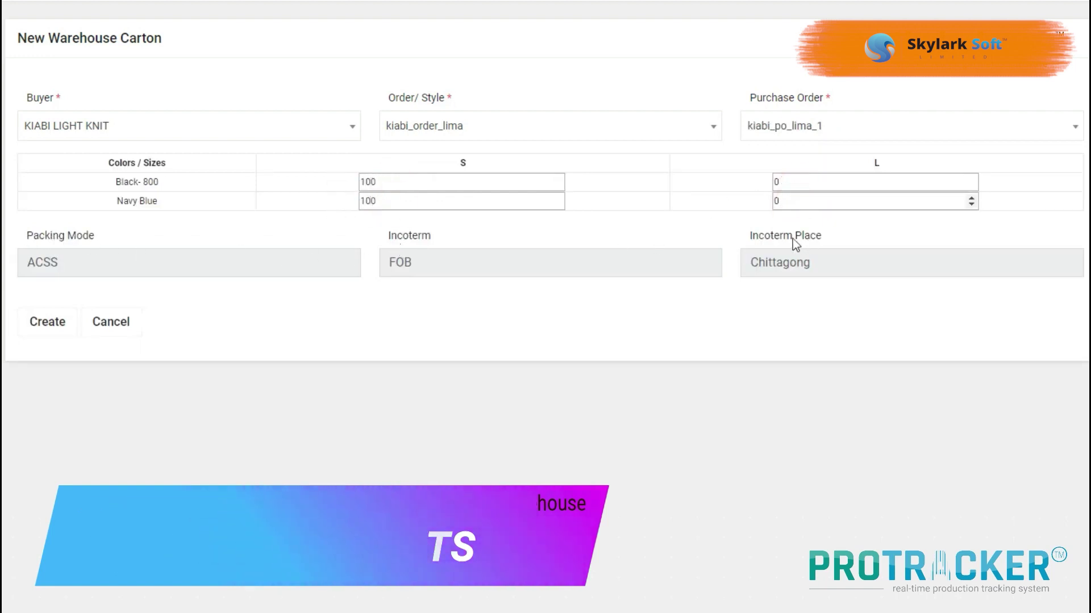
{"action": "key", "text": "Return"}
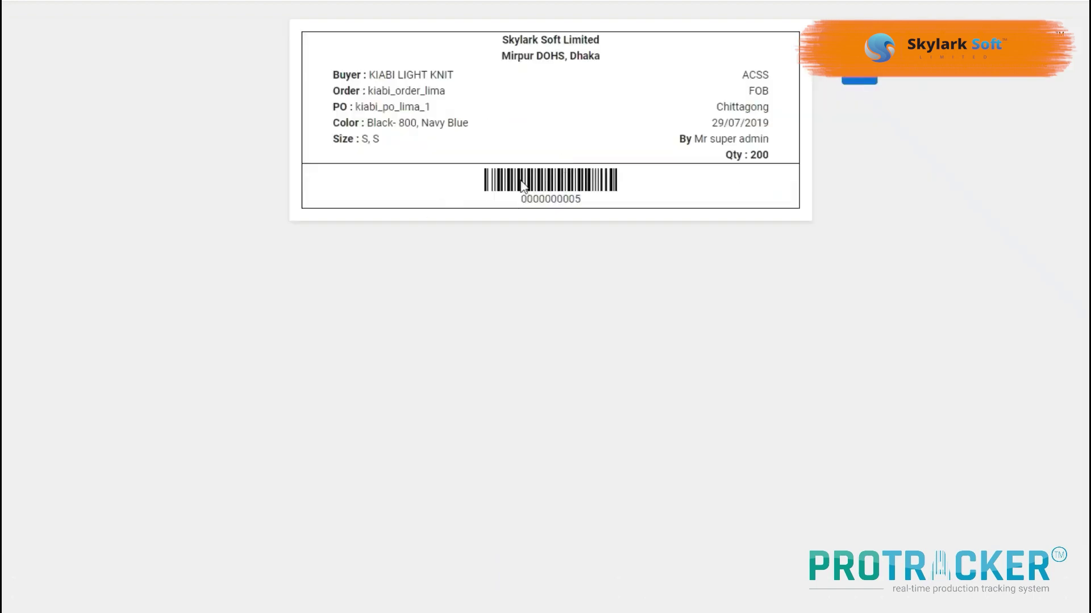